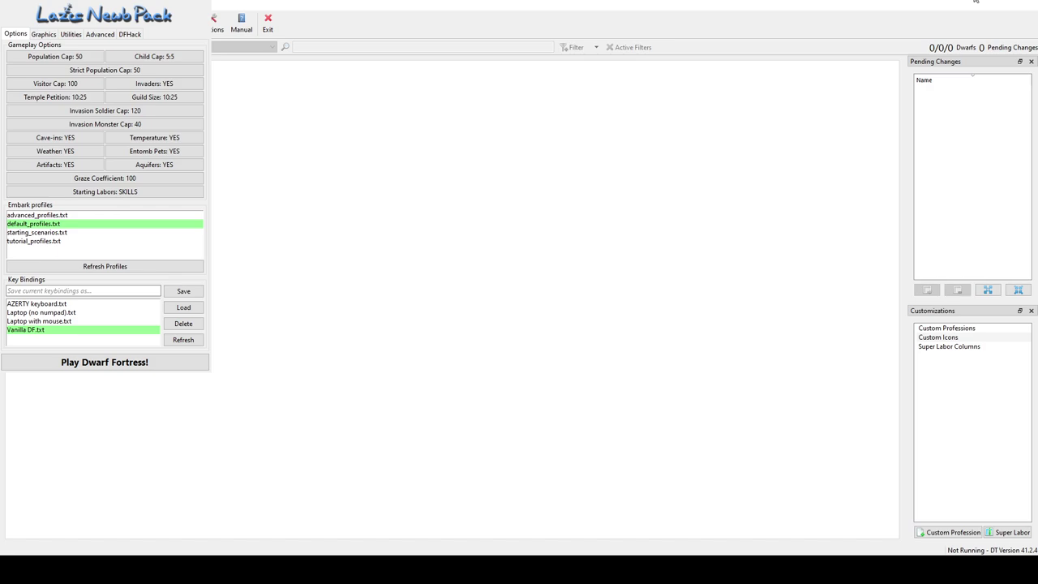
- Launch Dwarf Fortress from the launcher and continue the saved fortress game
left_click(975, 2)
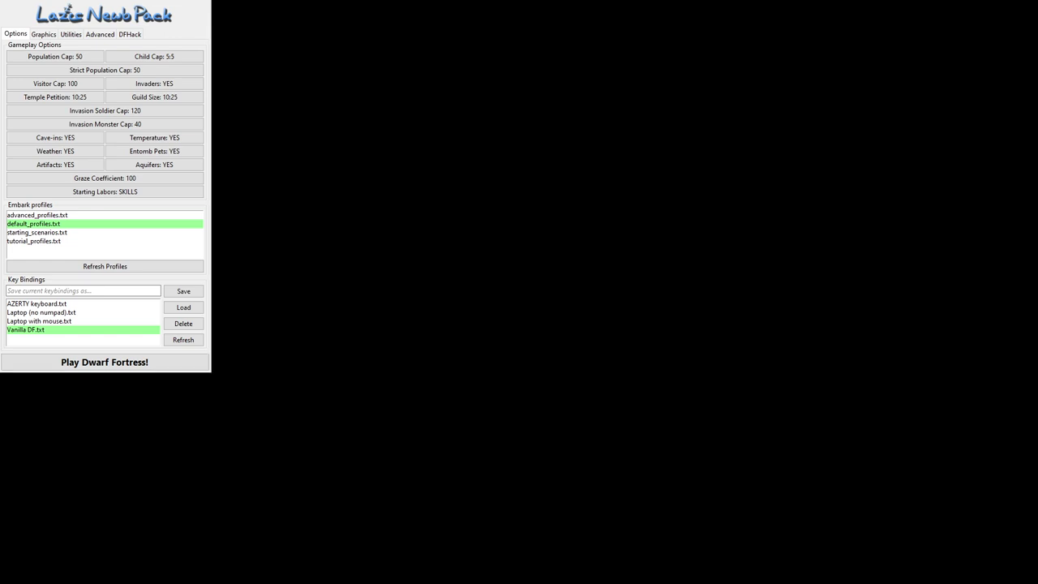
left_click(94, 367)
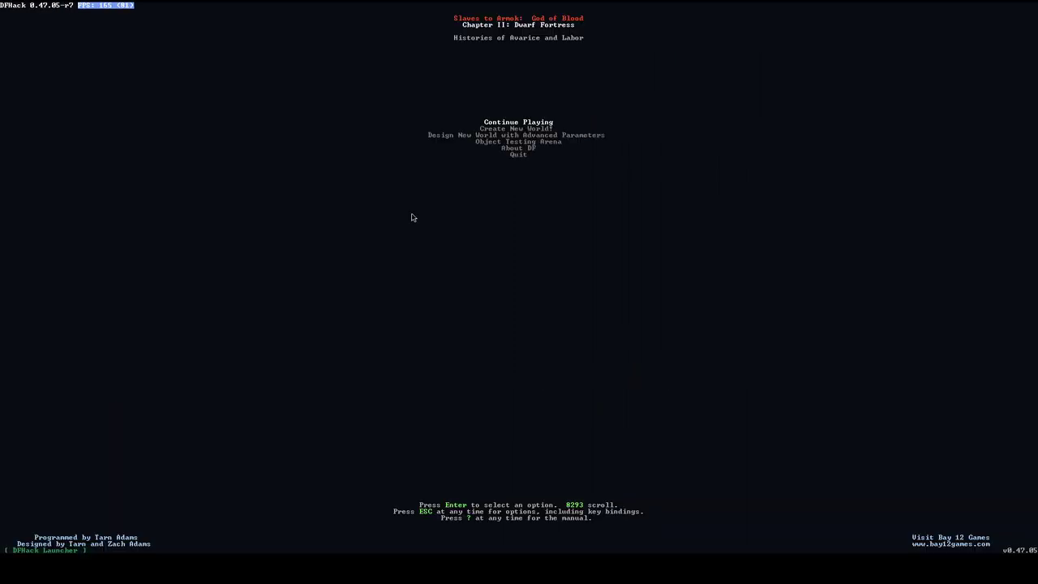
key("Return")
key("Return")
key("Return")
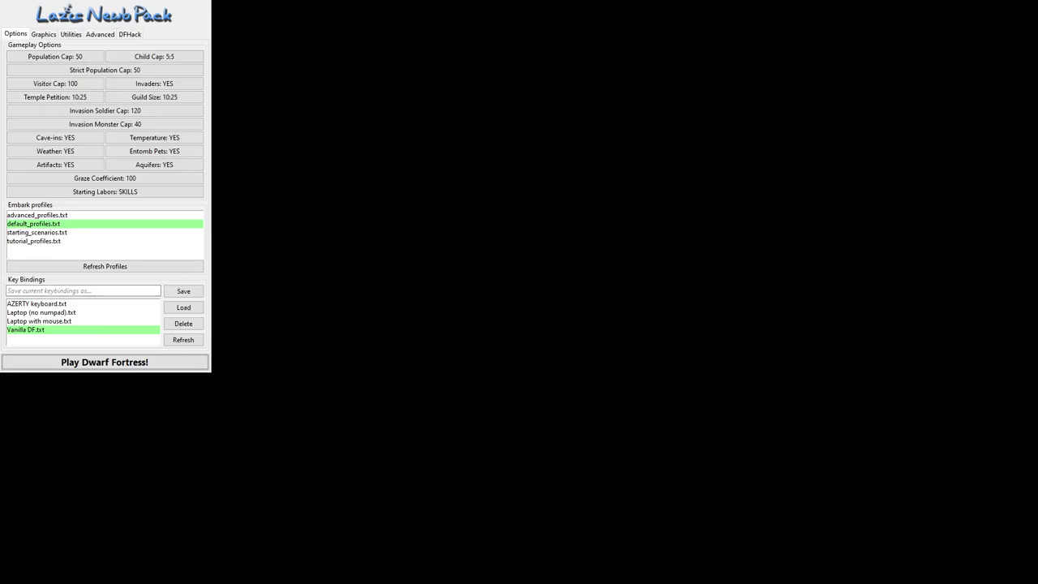
- Install the Spacefox 16x graphics set in the Lazy Newb Pack launcher
left_click(71, 35)
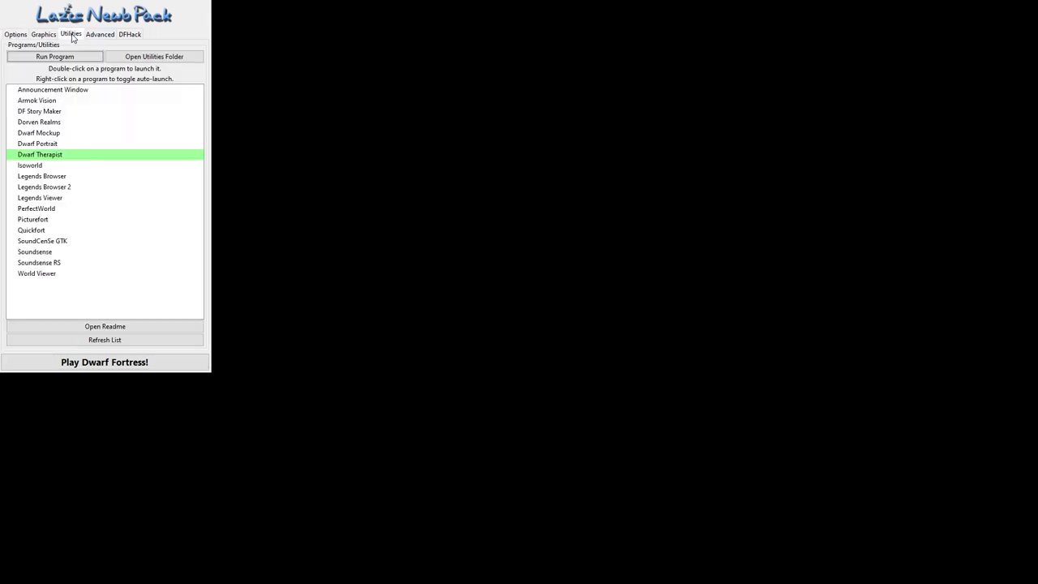
left_click(51, 35)
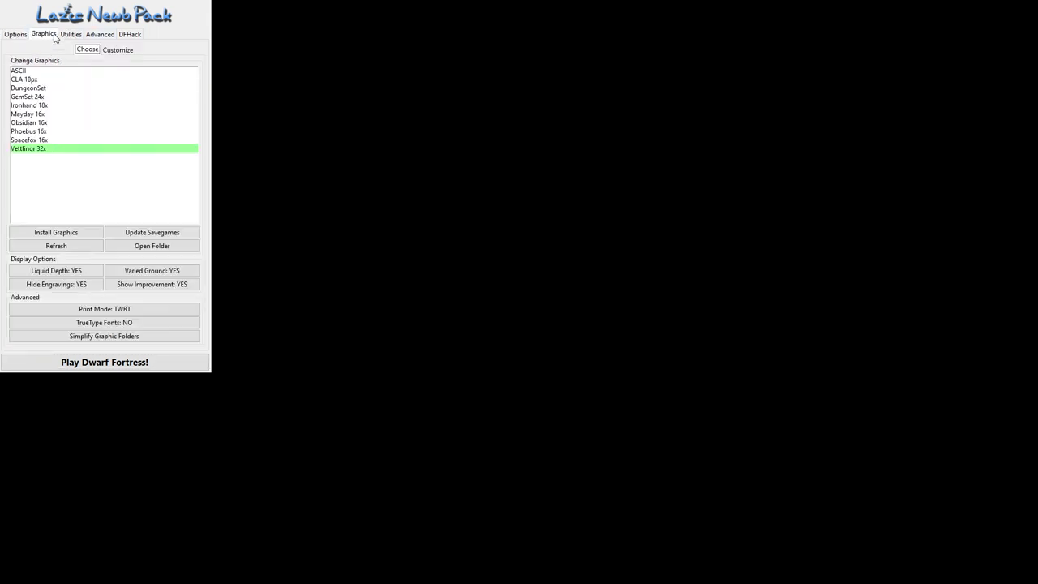
left_click(48, 142)
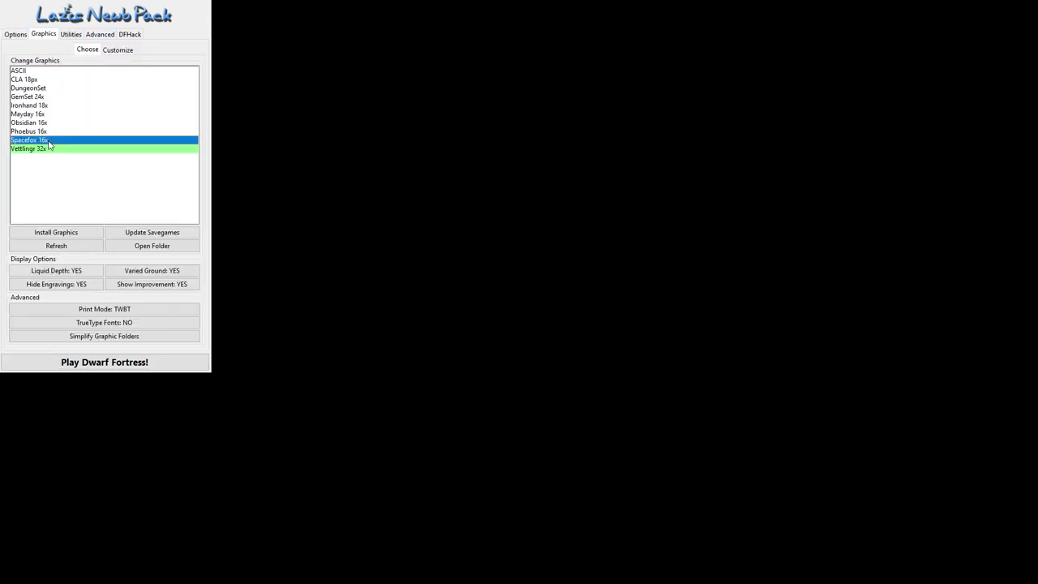
left_click(62, 231)
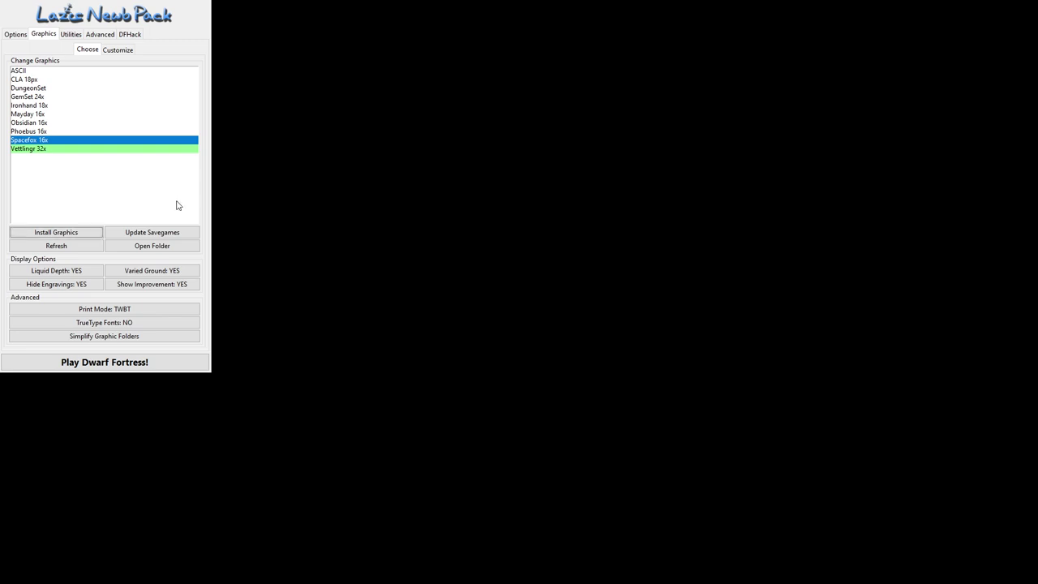
- Start Dwarf Fortress with the newly chosen graphics and load the Danger Evil fortress save
left_click(134, 367)
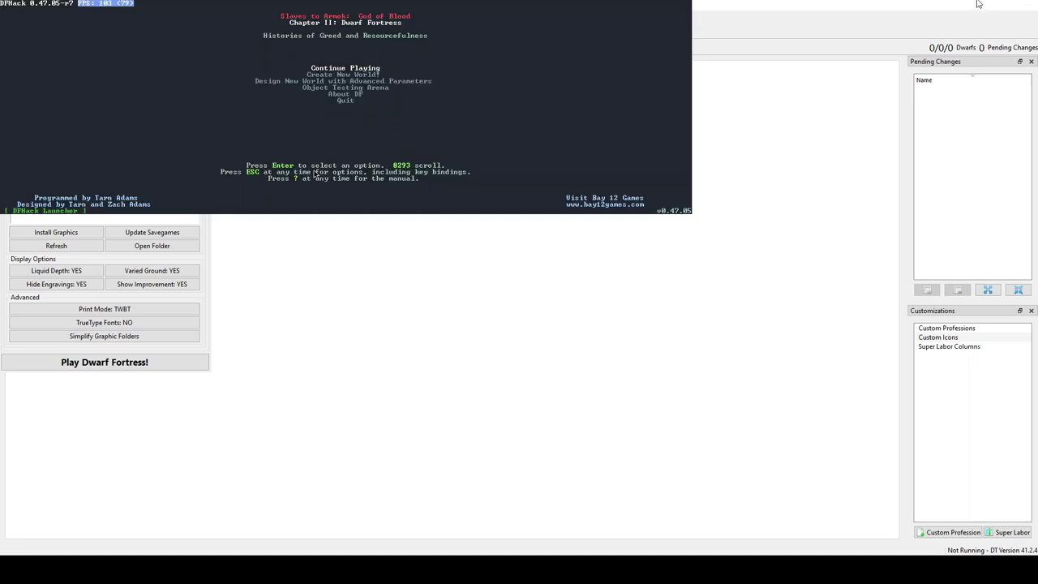
key("Return")
key("Return")
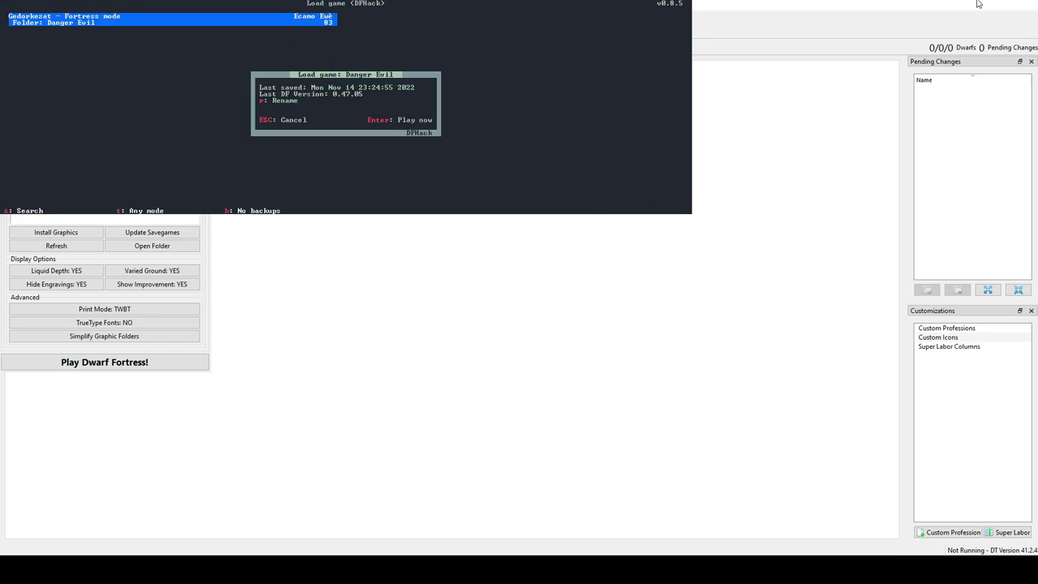
key("Return")
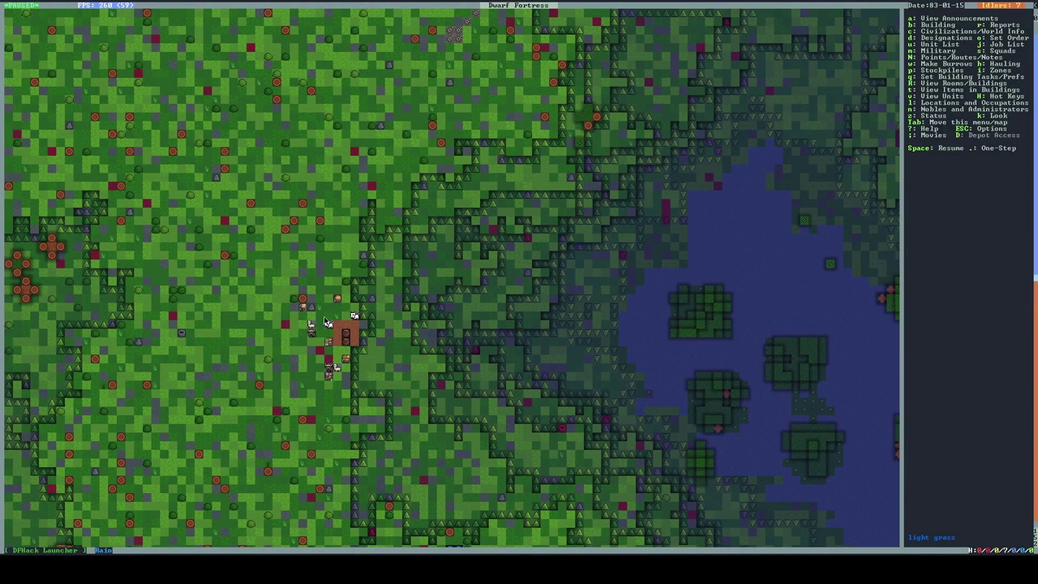
- Lower the game's music and sound volume to about 135 of 255 and return to the fortress map
key("Escape")
key("Down")
key("Down")
key("Down")
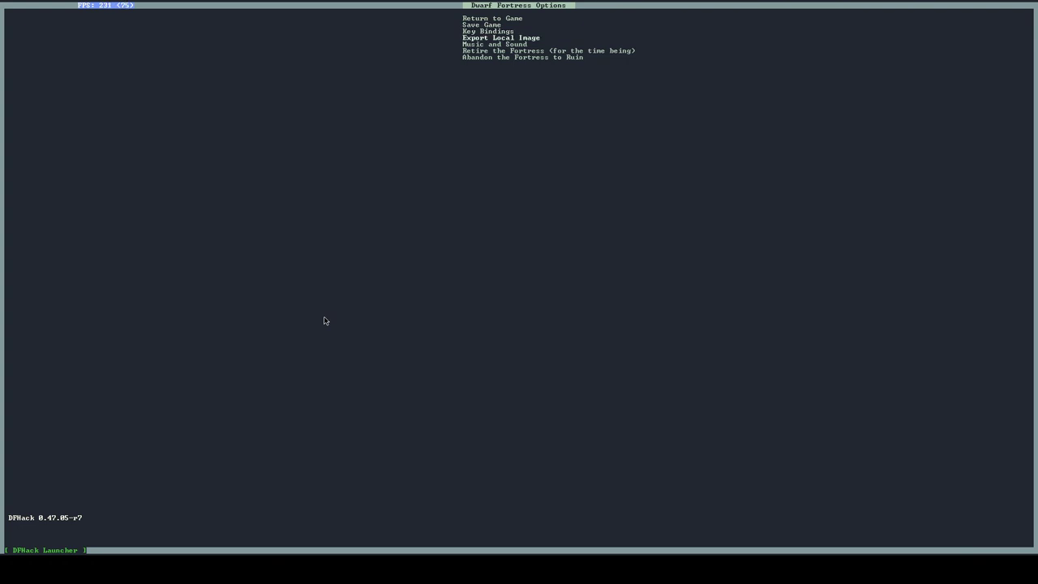
key("Down")
key("Return")
key("Down")
key("Down")
key("Down")
key("Down")
key("Down")
key("Down")
key("Down")
key("Down")
key("Down")
key("Down")
key("Down")
key("Down")
key("Down")
key("Down")
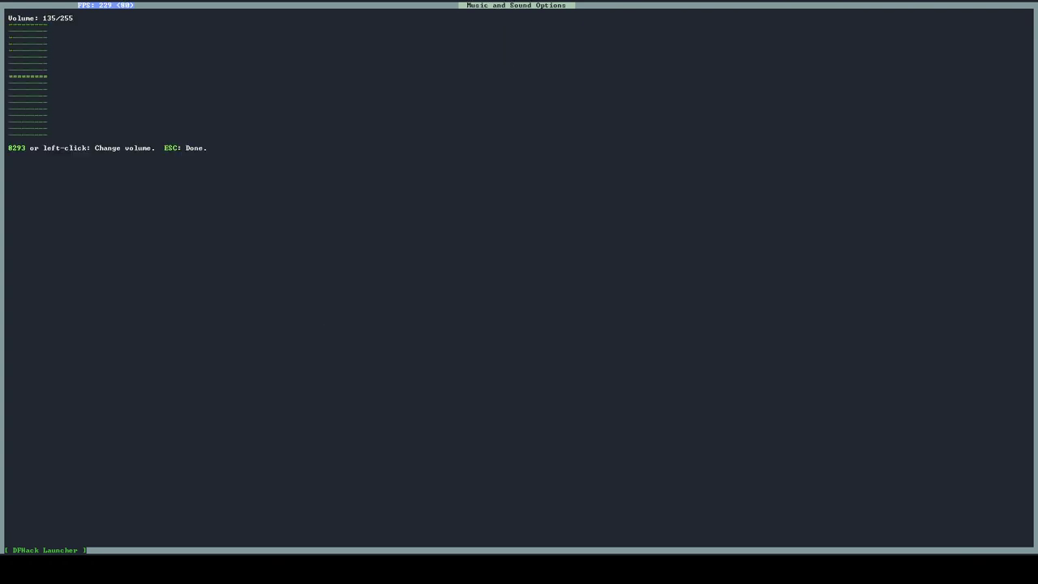
key("Down")
key("Escape")
key("Up")
key("Up")
key("Up")
key("Up")
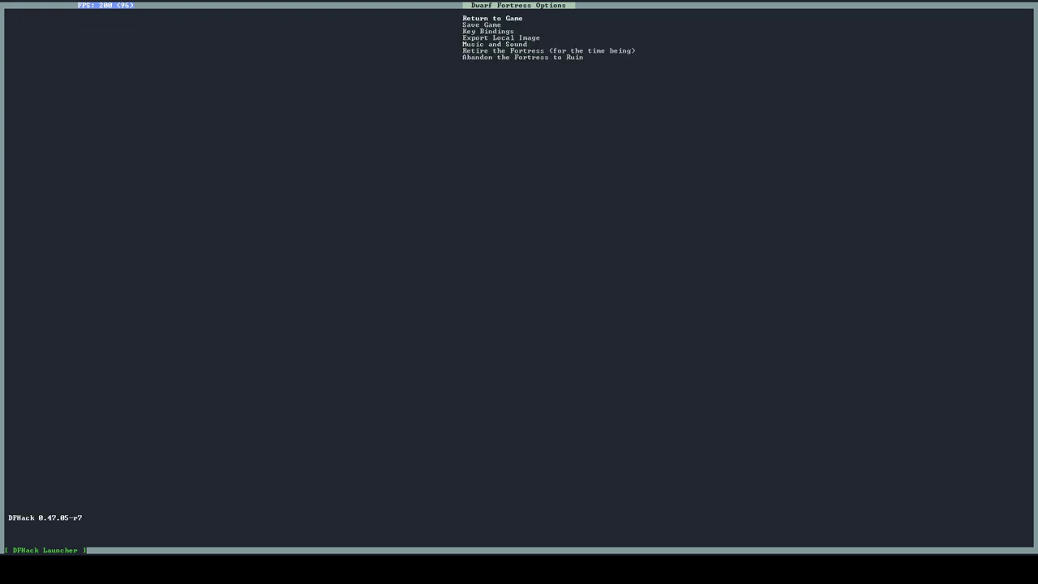
key("Return")
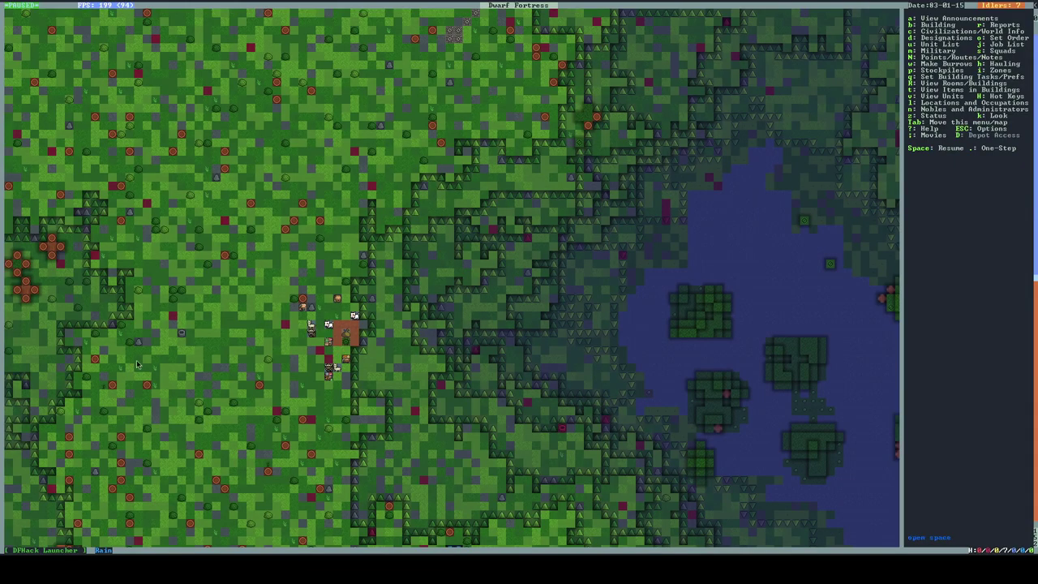